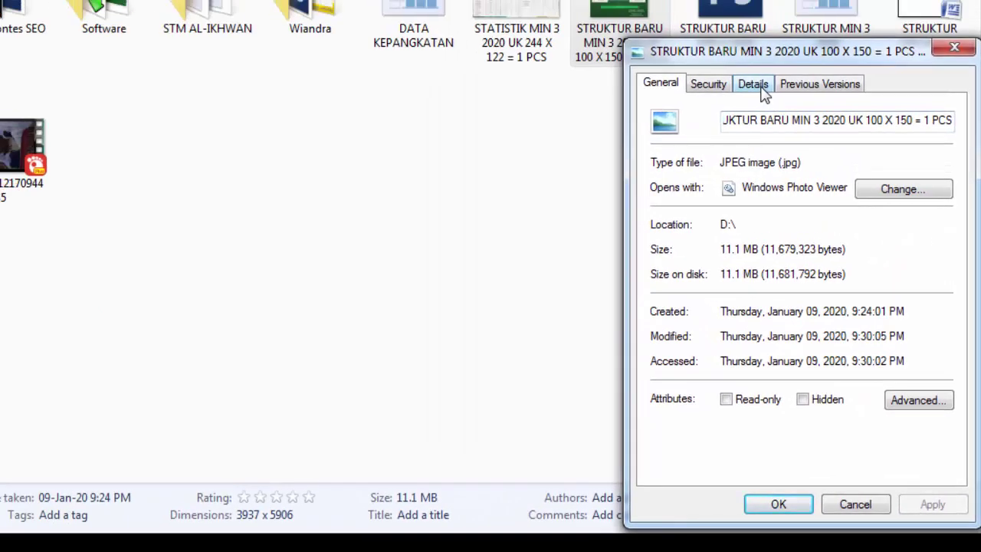
Step: Check the pixel dimensions of the 100 X 150 structure JPEG in its file properties and close them
{"action": "left_click", "coordinate": [762, 88]}
{"action": "left_click_drag", "start_coordinate": [946, 183], "coordinate": [945, 229]}
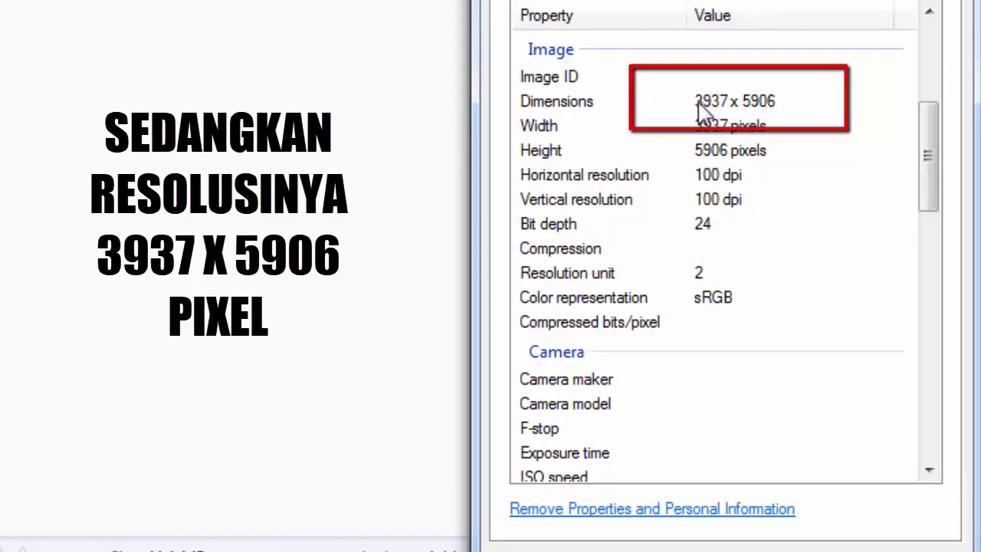
{"action": "left_click", "coordinate": [721, 108]}
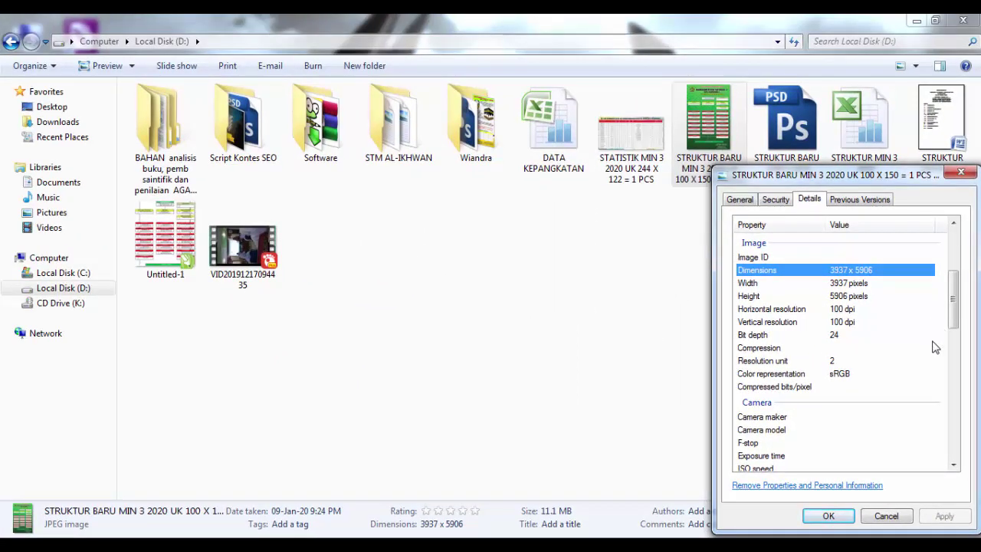
{"action": "left_click", "coordinate": [843, 517]}
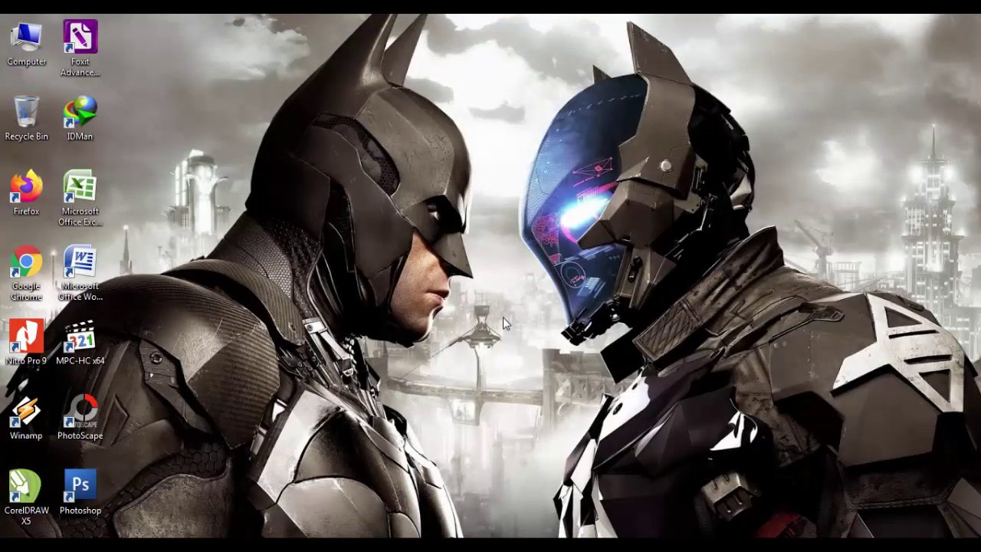
Step: Open Google Chrome and go to imgonline.com.ua/eng/compress-image-size.php
{"action": "left_click", "coordinate": [40, 287]}
{"action": "double_click", "coordinate": [40, 285]}
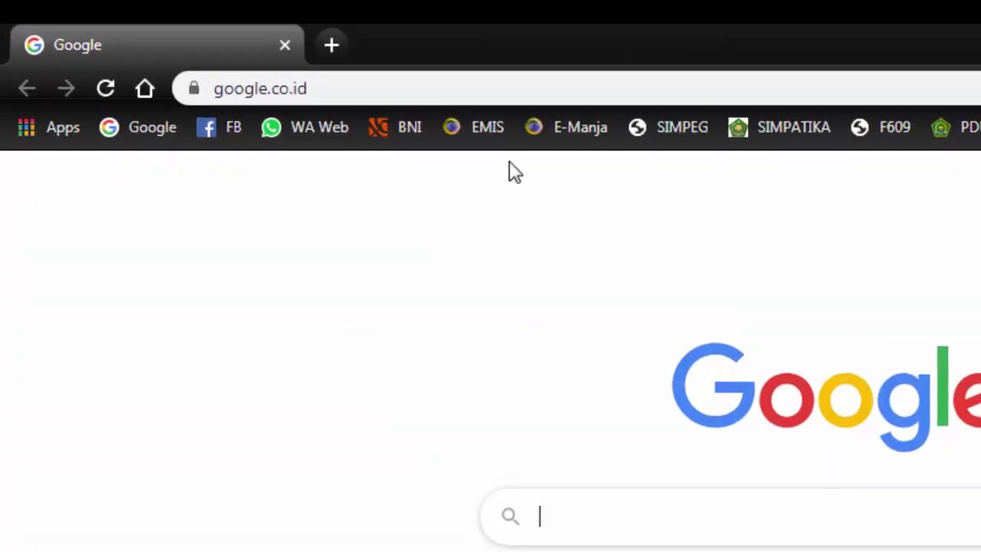
{"action": "left_click", "coordinate": [425, 94]}
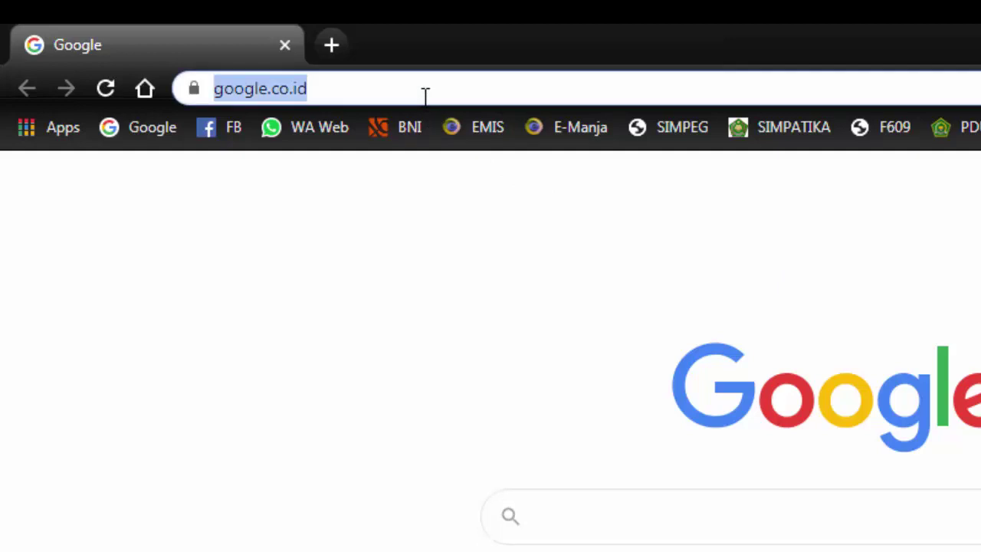
{"action": "type", "text": "img"}
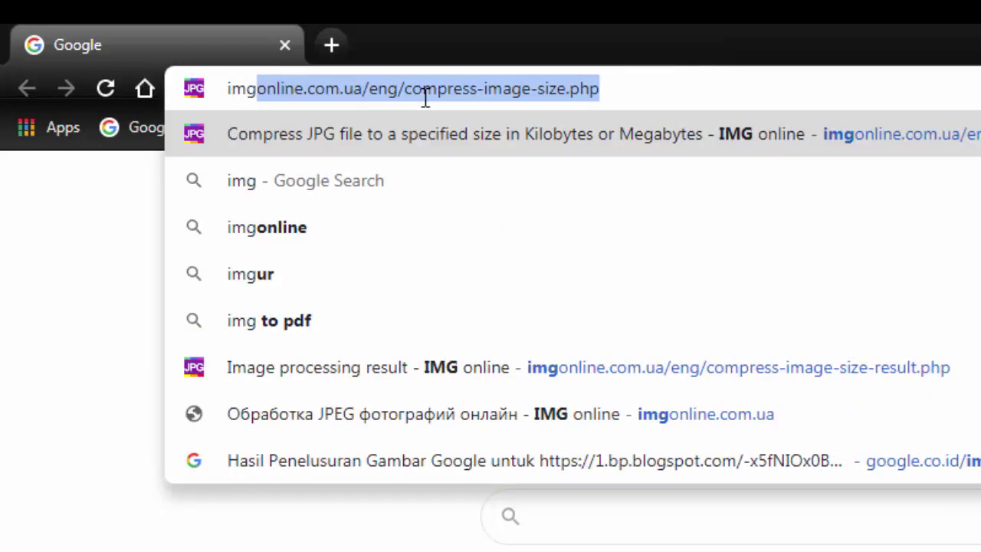
{"action": "left_click", "coordinate": [646, 90]}
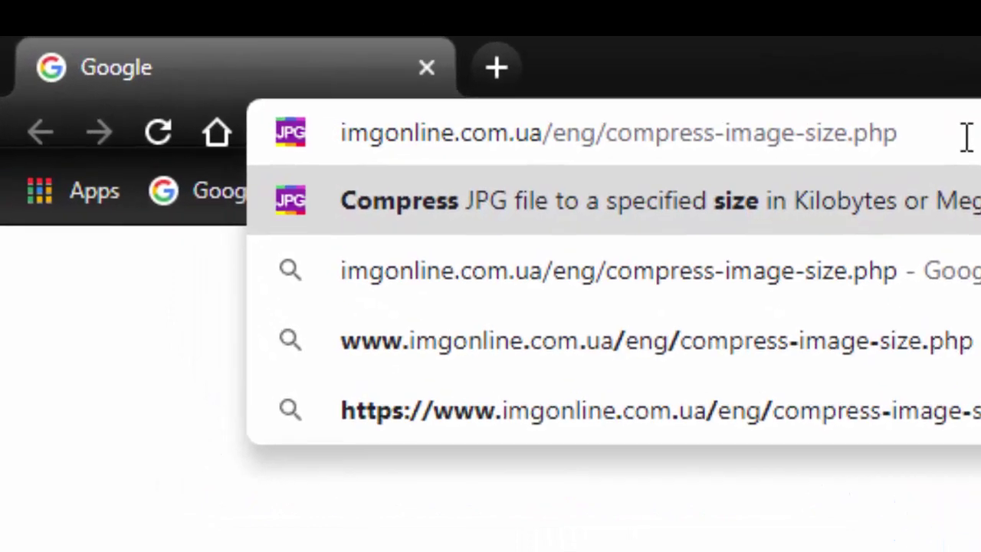
{"action": "key", "text": "ctrl+a"}
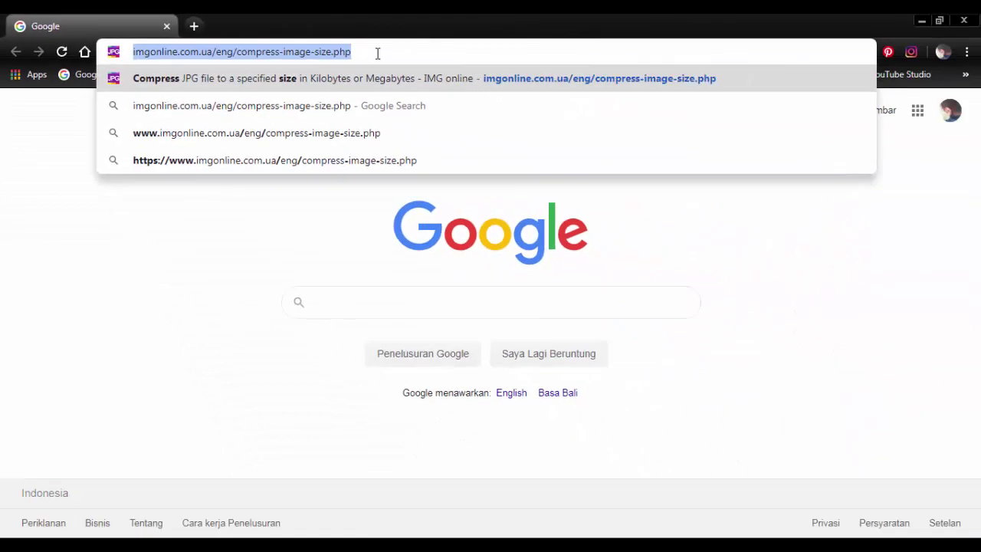
{"action": "key", "text": "Return"}
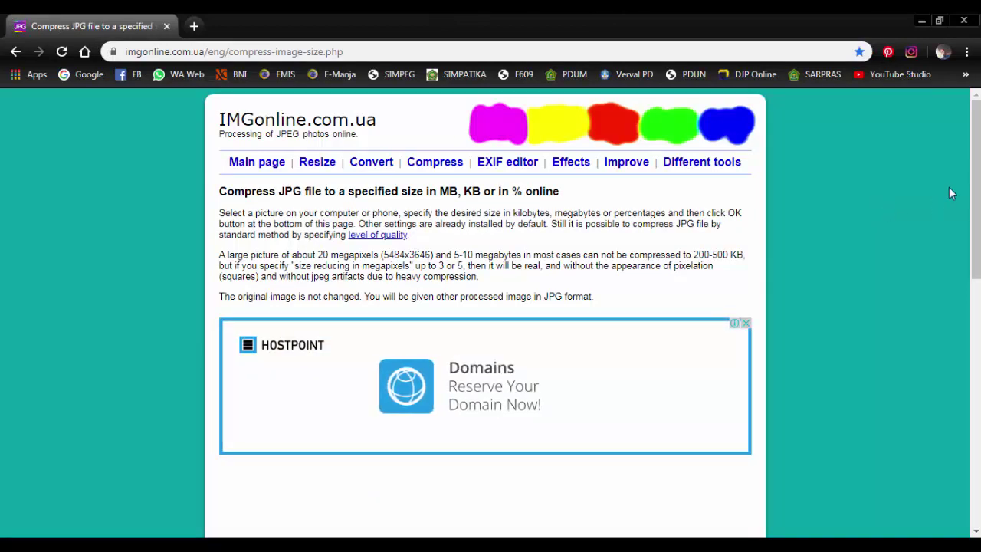
Step: Select STRUKTUR BARU MIN 3 2020 UK 100 X 150 = 1 PCS.jpg from Local Disk (D:) as the image to compress
{"action": "left_click_drag", "start_coordinate": [978, 162], "coordinate": [979, 290]}
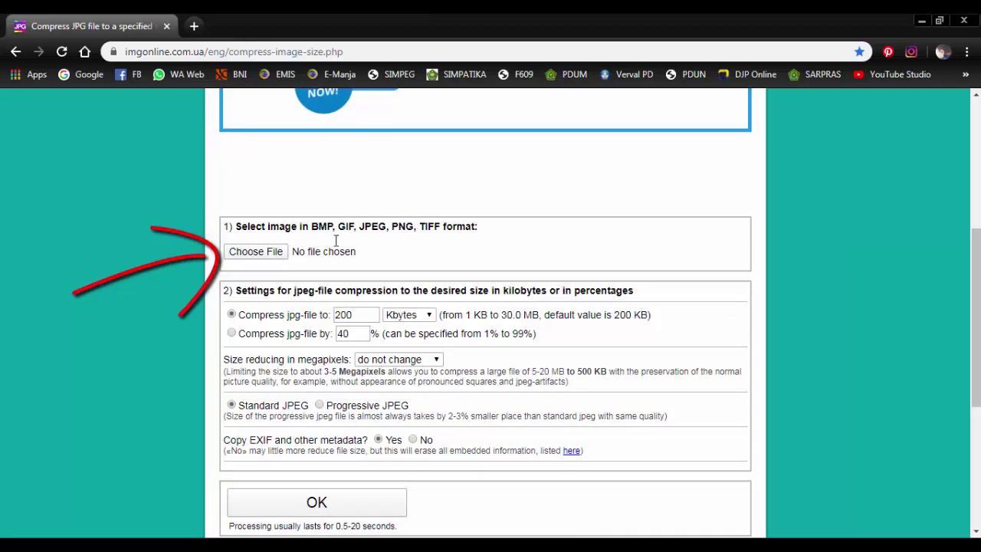
{"action": "left_click", "coordinate": [262, 253]}
{"action": "left_click", "coordinate": [411, 246]}
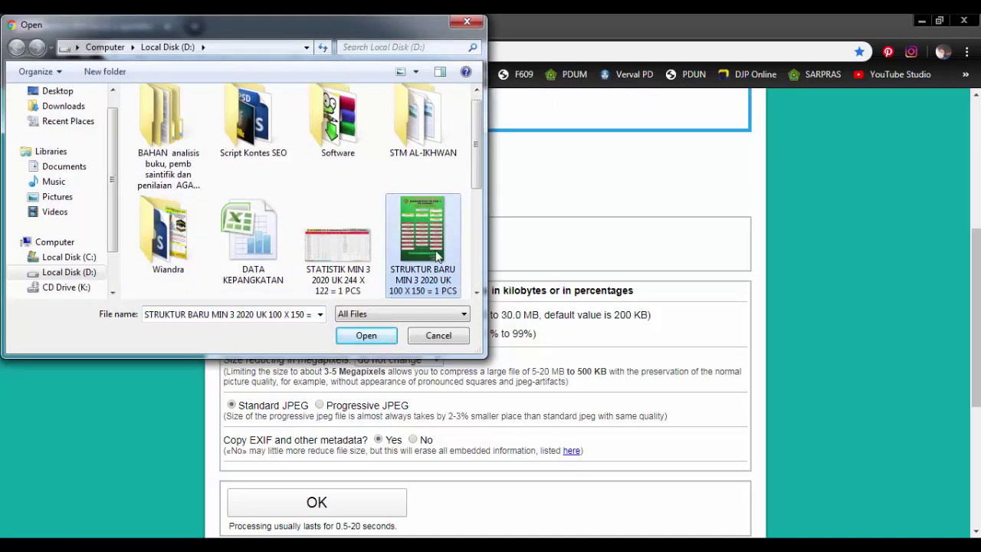
{"action": "left_click", "coordinate": [381, 337]}
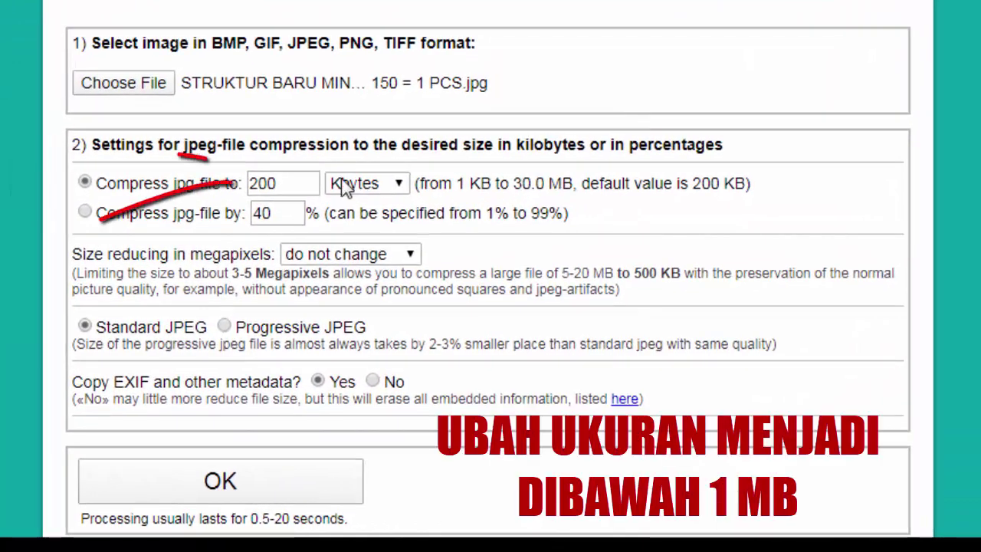
Step: Set the target JPG size to 900 Kbytes and start the compression
{"action": "left_click", "coordinate": [285, 186]}
{"action": "double_click", "coordinate": [284, 186]}
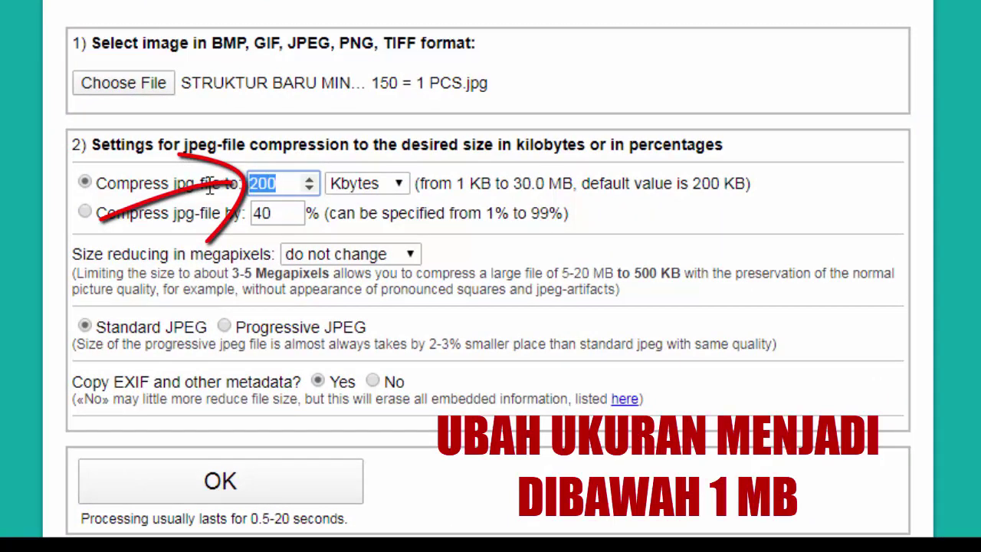
{"action": "type", "text": "900"}
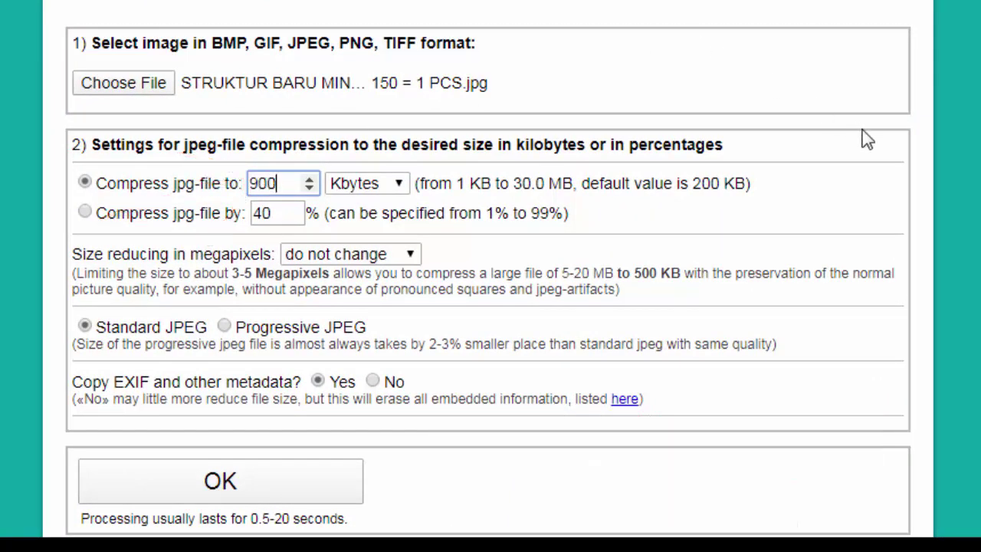
{"action": "left_click", "coordinate": [916, 174]}
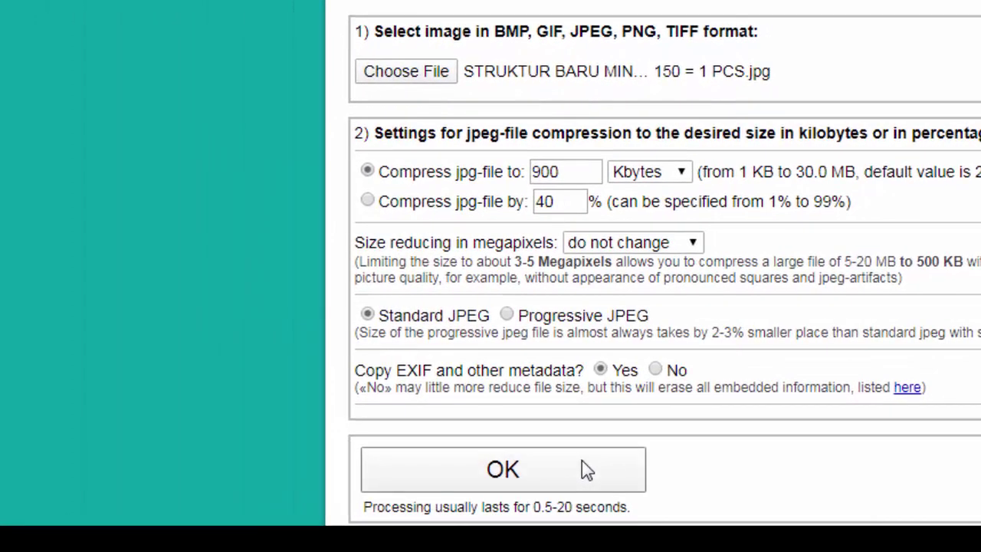
{"action": "left_click", "coordinate": [582, 462]}
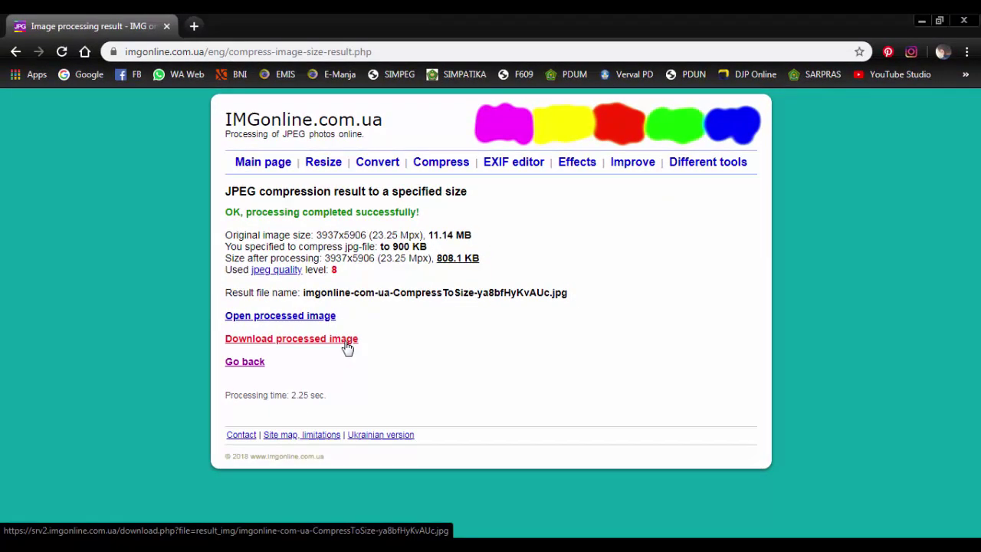
Step: Download the processed image and show the downloaded file in its folder
{"action": "left_click", "coordinate": [316, 356]}
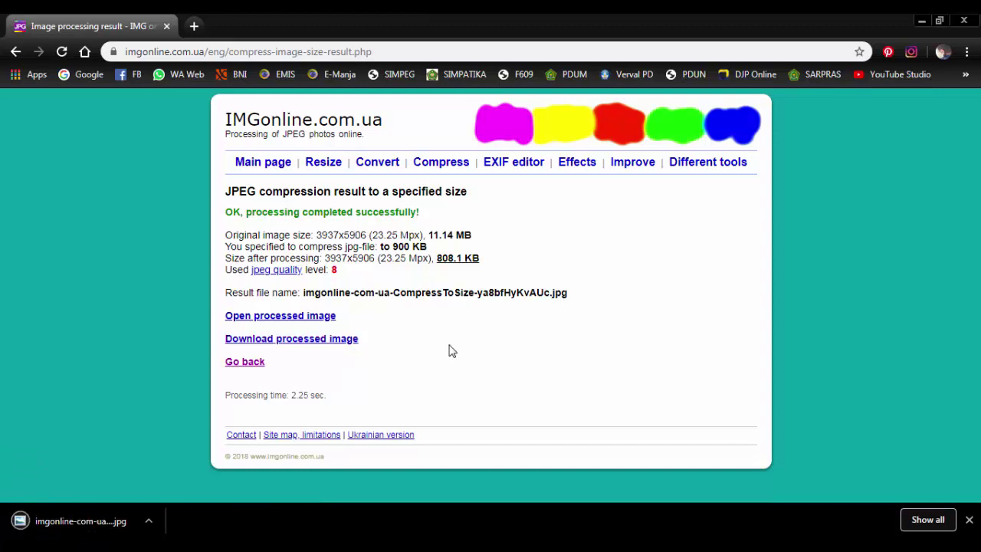
{"action": "right_click", "coordinate": [65, 521]}
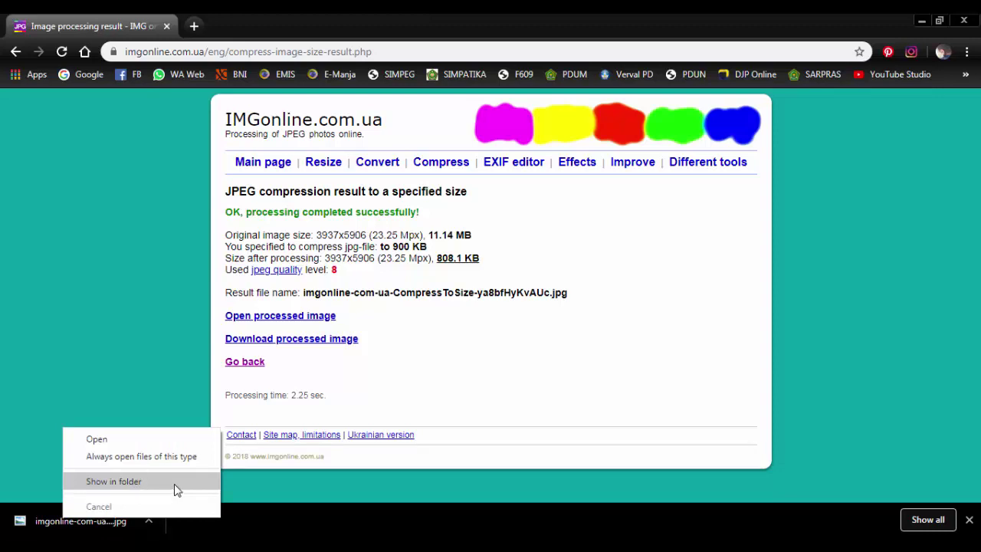
{"action": "left_click", "coordinate": [113, 481]}
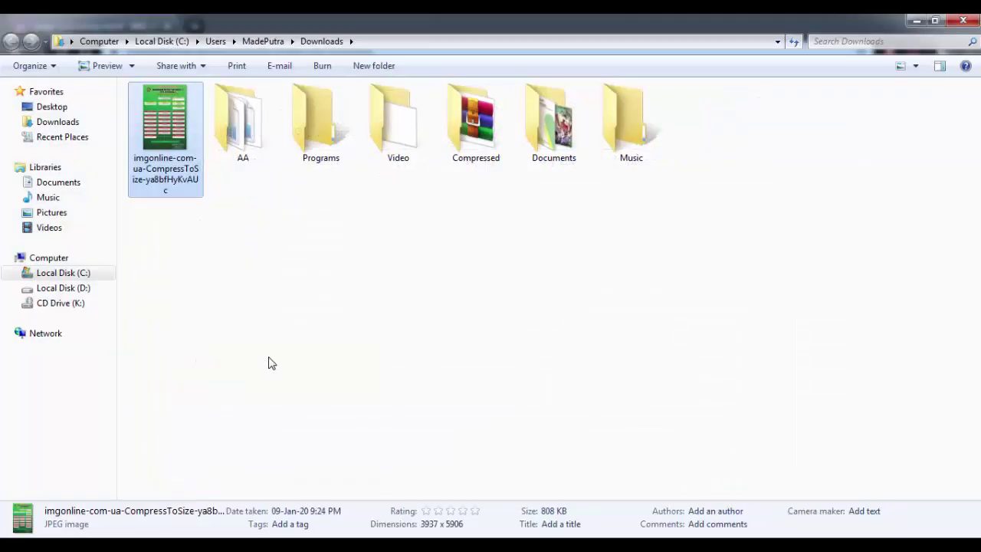
Step: Move the compressed image from the Downloads folder to Local Disk (D:)
{"action": "right_click", "coordinate": [178, 153]}
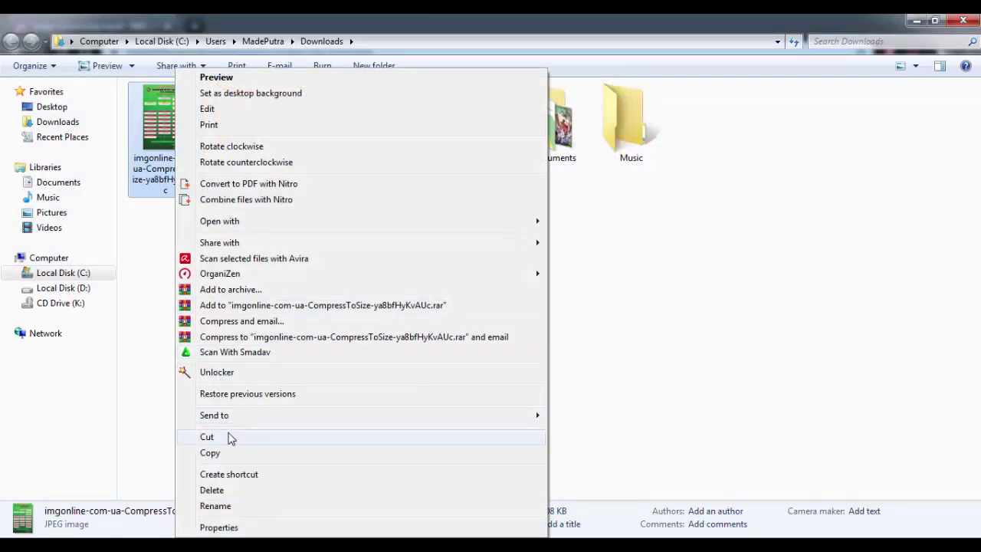
{"action": "left_click", "coordinate": [231, 438]}
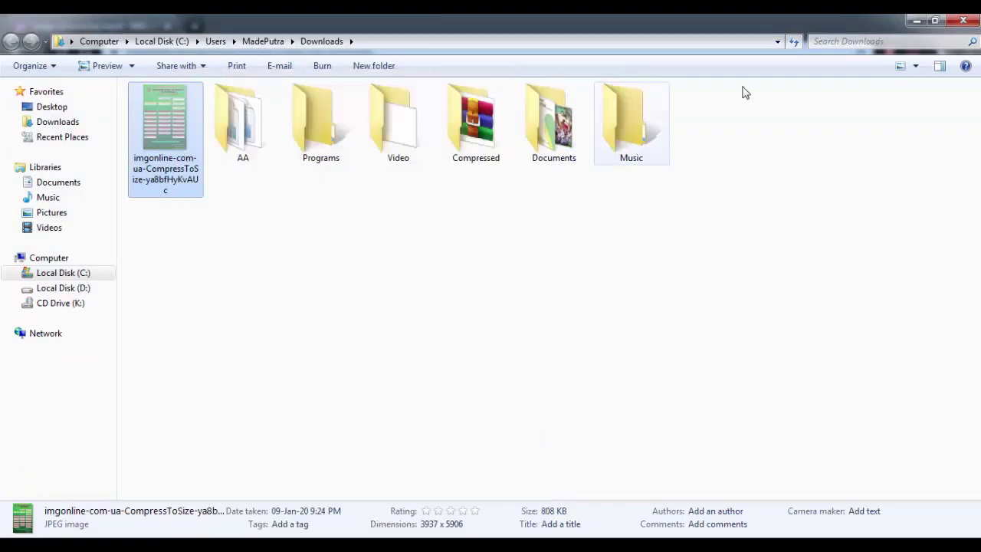
{"action": "left_click", "coordinate": [956, 21]}
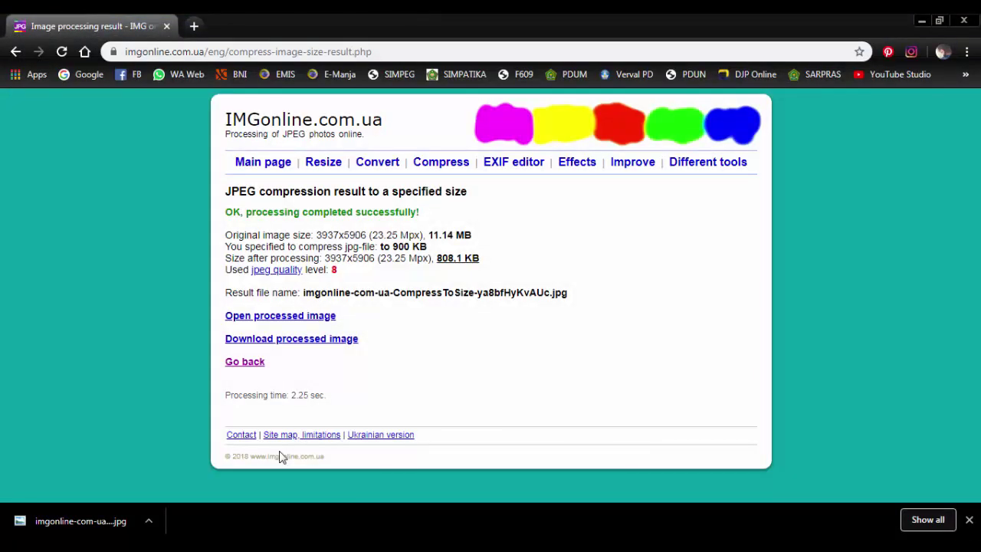
{"action": "left_click", "coordinate": [149, 520]}
{"action": "left_click", "coordinate": [303, 453]}
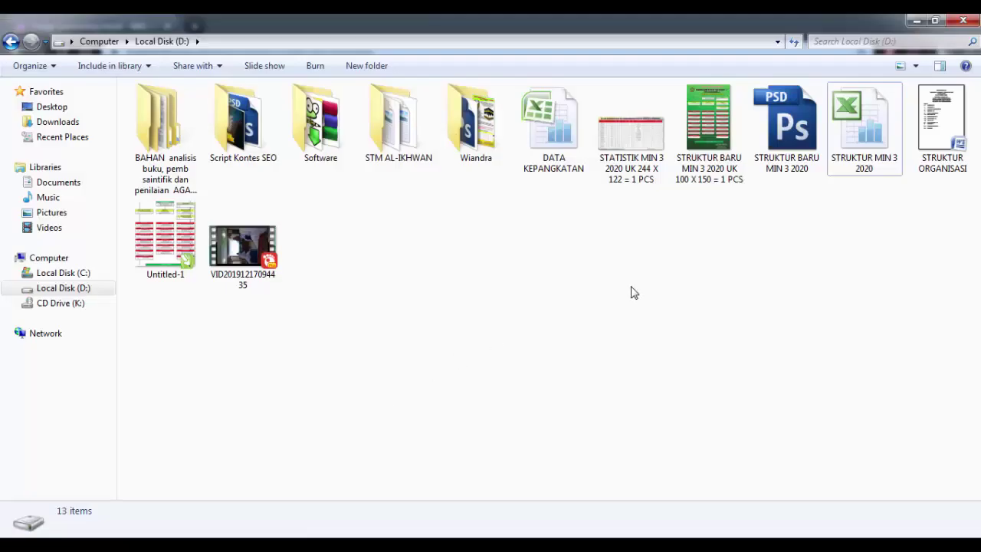
{"action": "key", "text": "ctrl+v"}
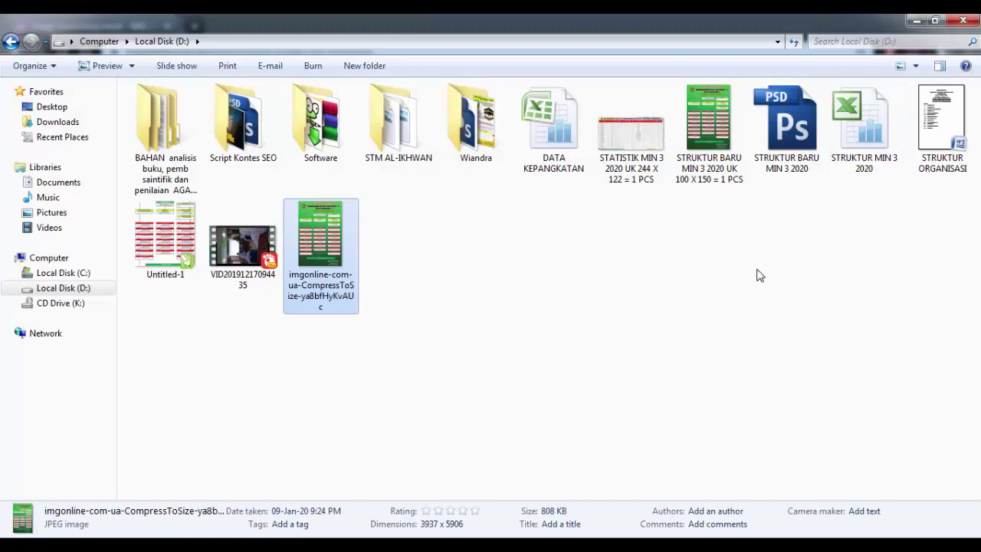
{"action": "left_click", "coordinate": [738, 276]}
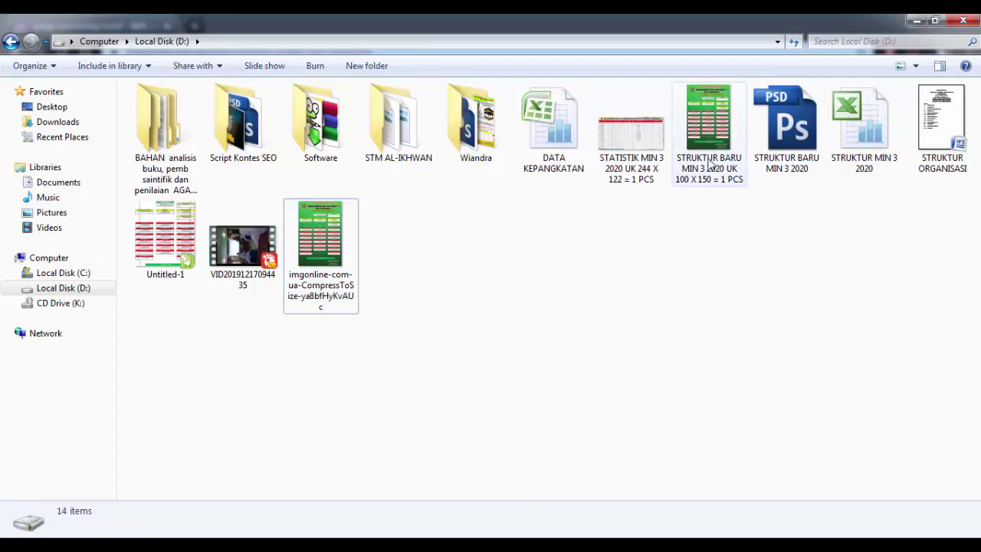
Step: Open the compressed image from Local Disk (D:), inspect its sharpness at actual size, and minimize the viewer
{"action": "mouse_move", "coordinate": [711, 163]}
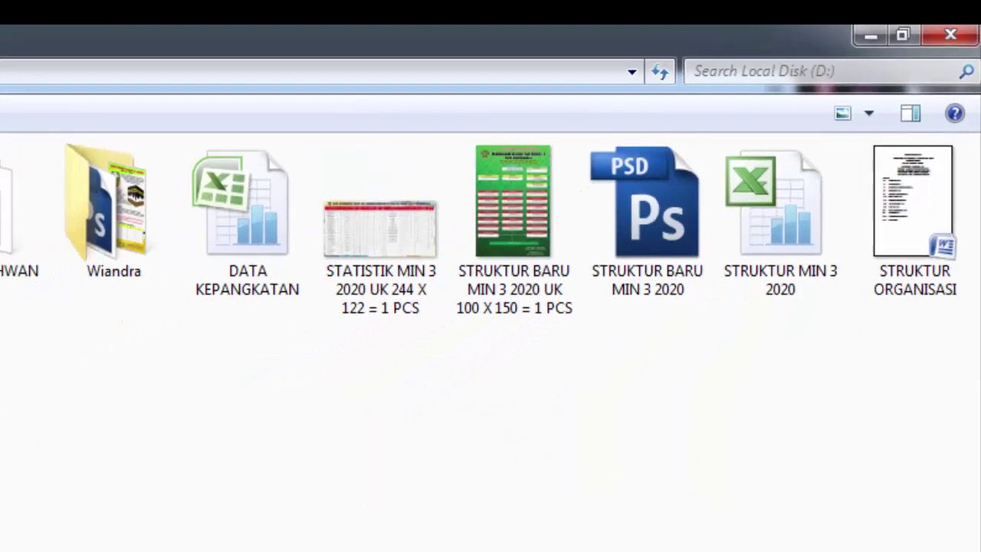
{"action": "mouse_move", "coordinate": [184, 327]}
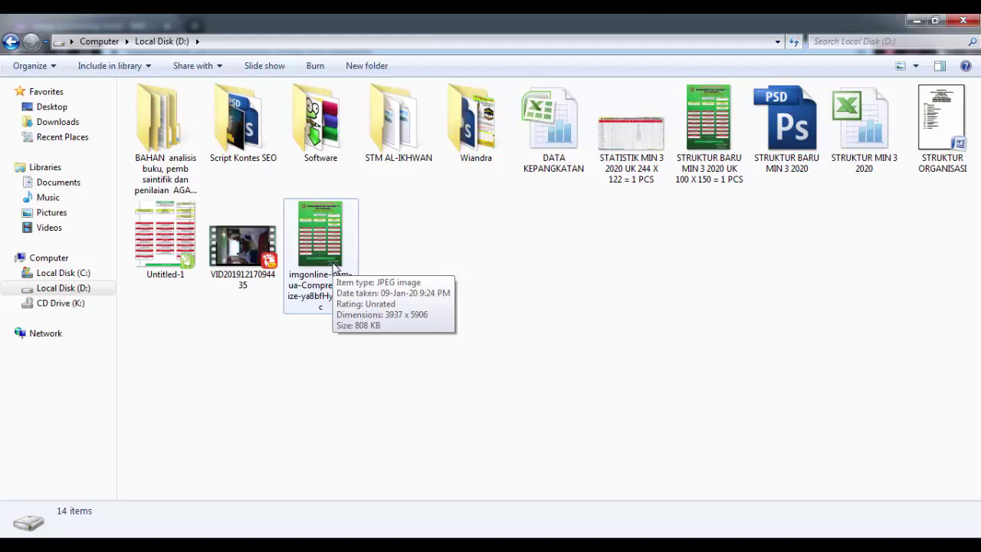
{"action": "left_click", "coordinate": [334, 266]}
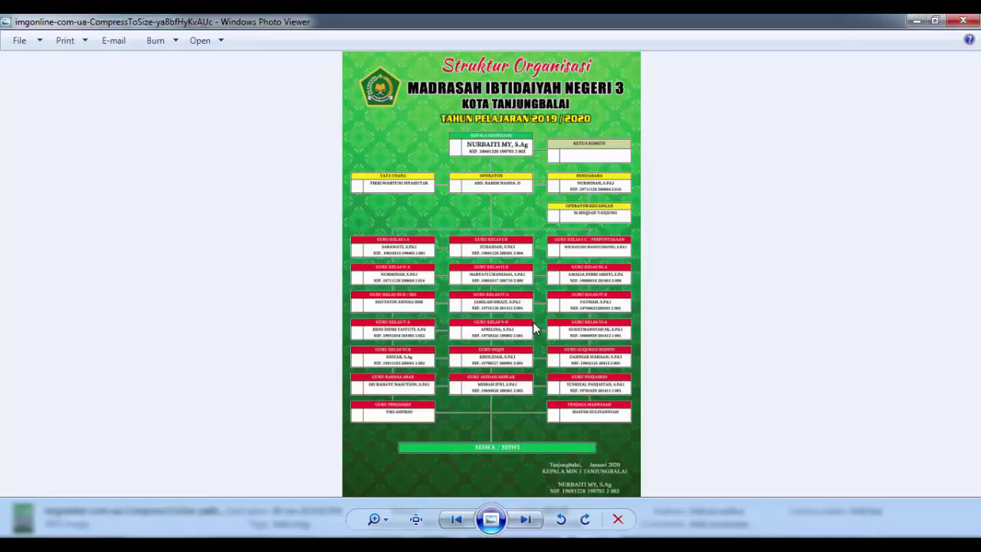
{"action": "left_click", "coordinate": [416, 519]}
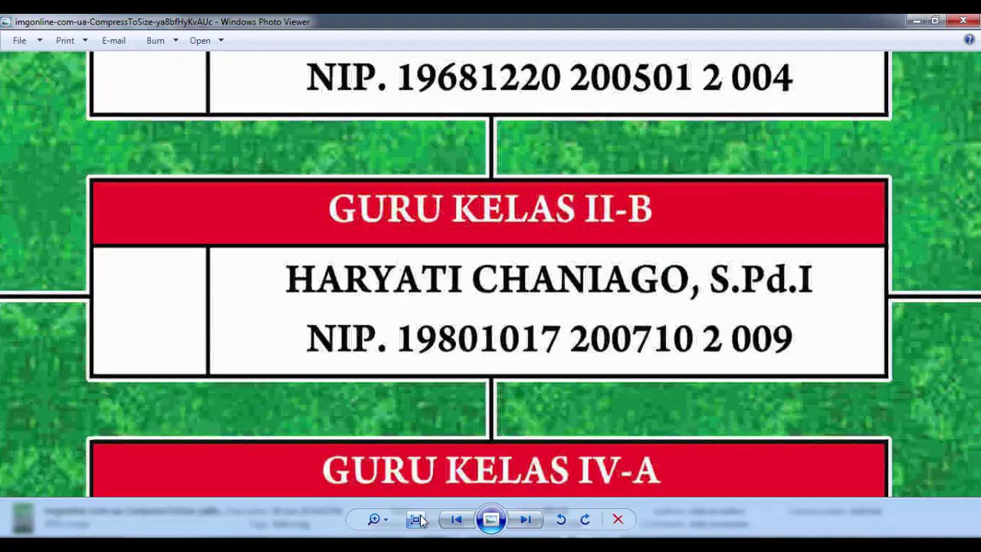
{"action": "left_click", "coordinate": [416, 519]}
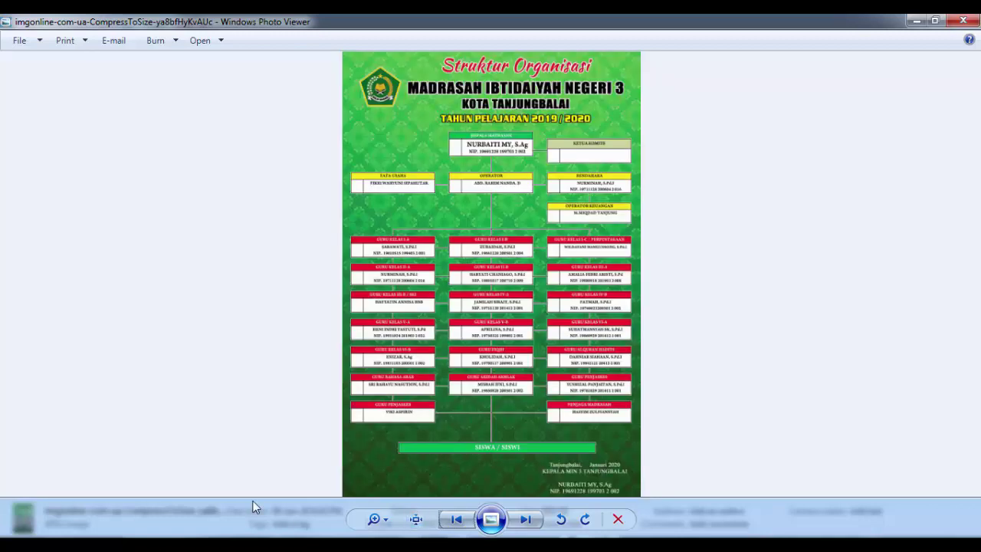
{"action": "left_click", "coordinate": [195, 542]}
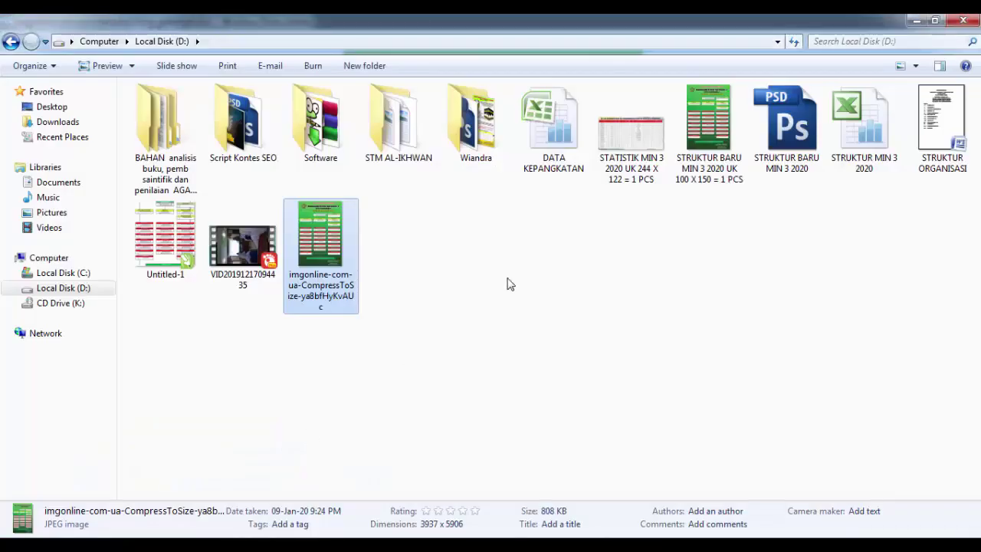
Step: Open the original 100 X 150 structure image at actual size and narrow its restored window to about half the screen width
{"action": "double_click", "coordinate": [713, 147]}
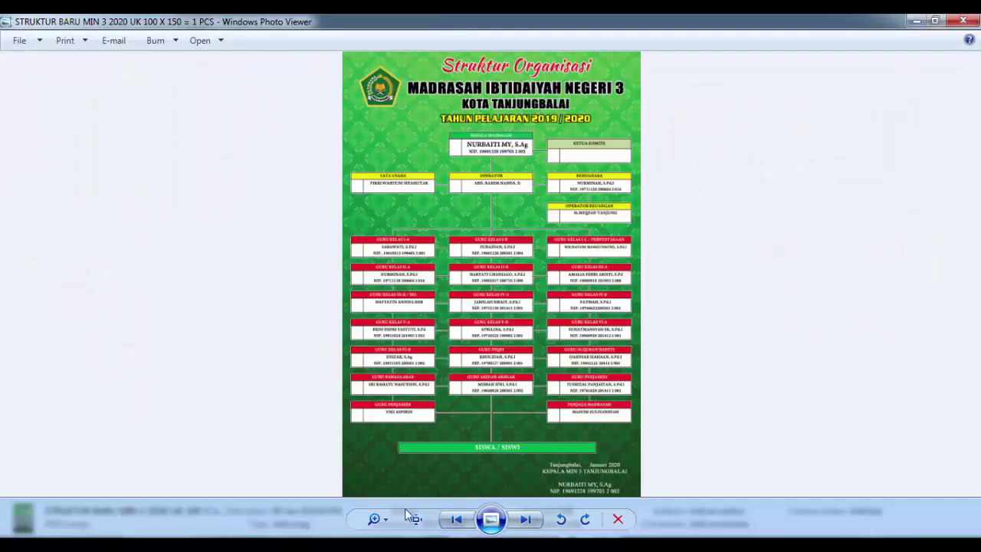
{"action": "left_click", "coordinate": [412, 520]}
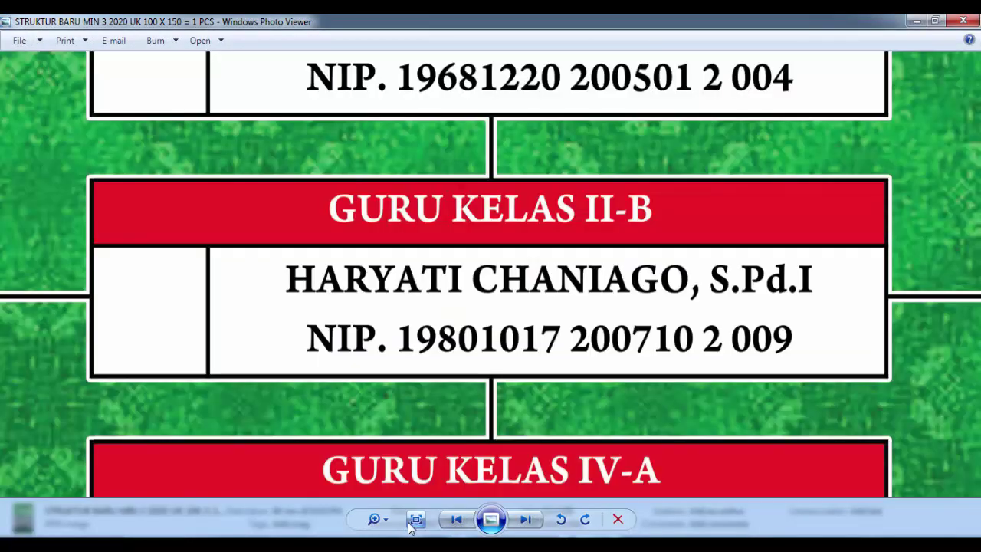
{"action": "left_click", "coordinate": [936, 23]}
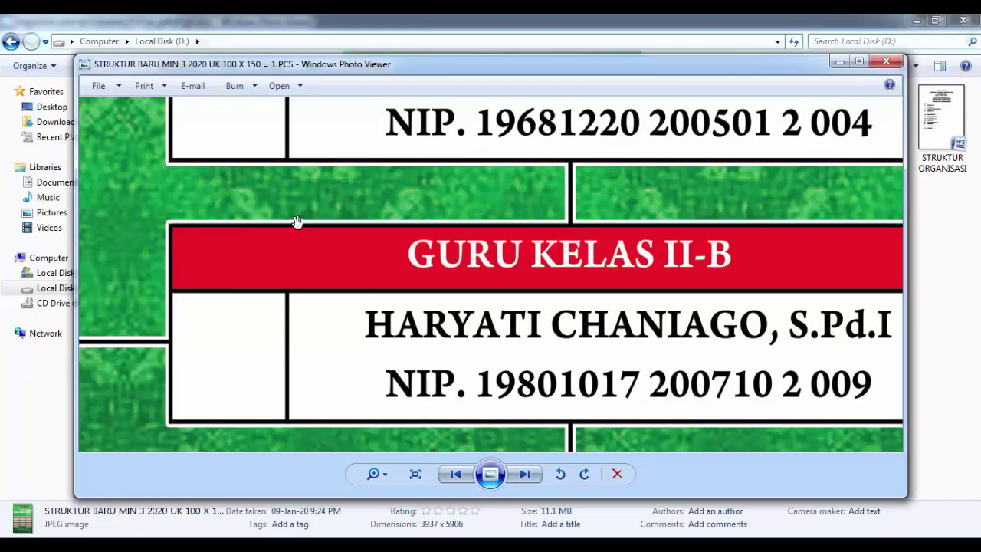
{"action": "left_click_drag", "start_coordinate": [90, 228], "coordinate": [466, 228]}
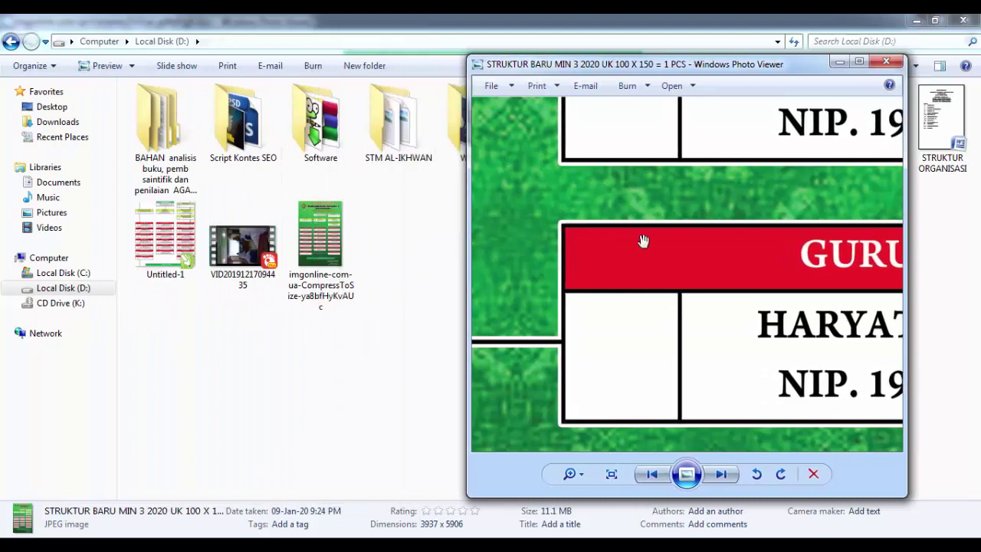
Step: Bring the GURU KELAS II-B heading into view in the original, and show the compressed image at actual size in a restored window
{"action": "left_click_drag", "start_coordinate": [664, 250], "coordinate": [511, 251]}
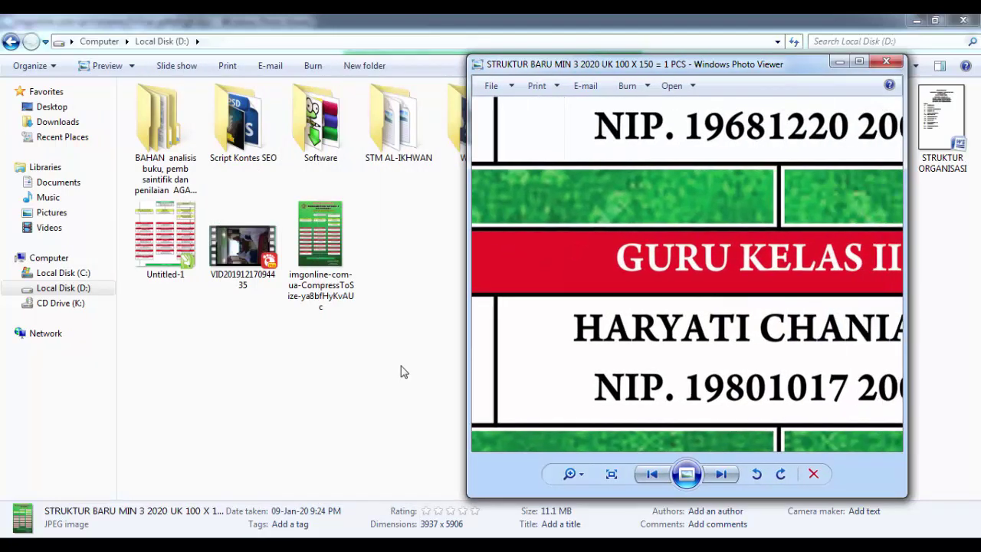
{"action": "mouse_move", "coordinate": [331, 544]}
{"action": "left_click", "coordinate": [274, 486]}
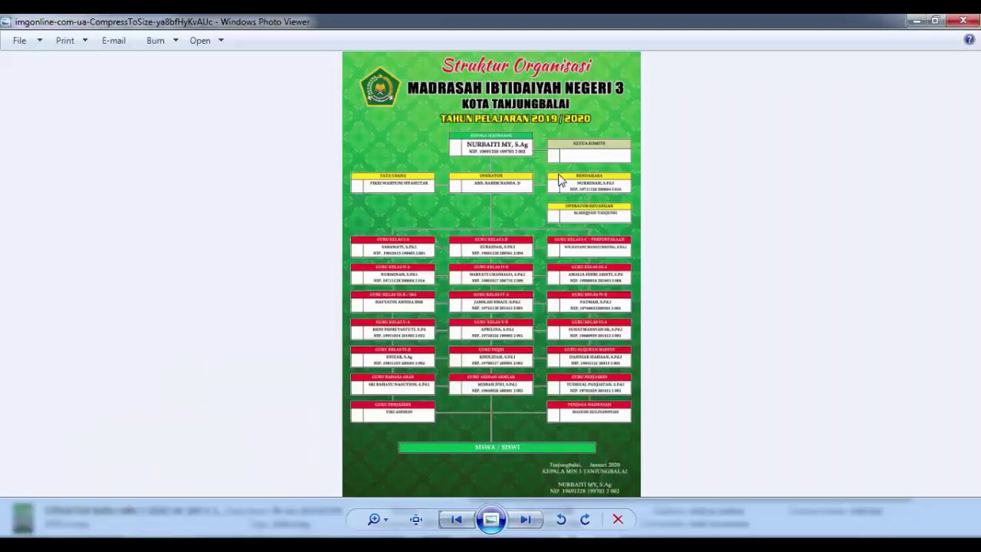
{"action": "left_click", "coordinate": [943, 21]}
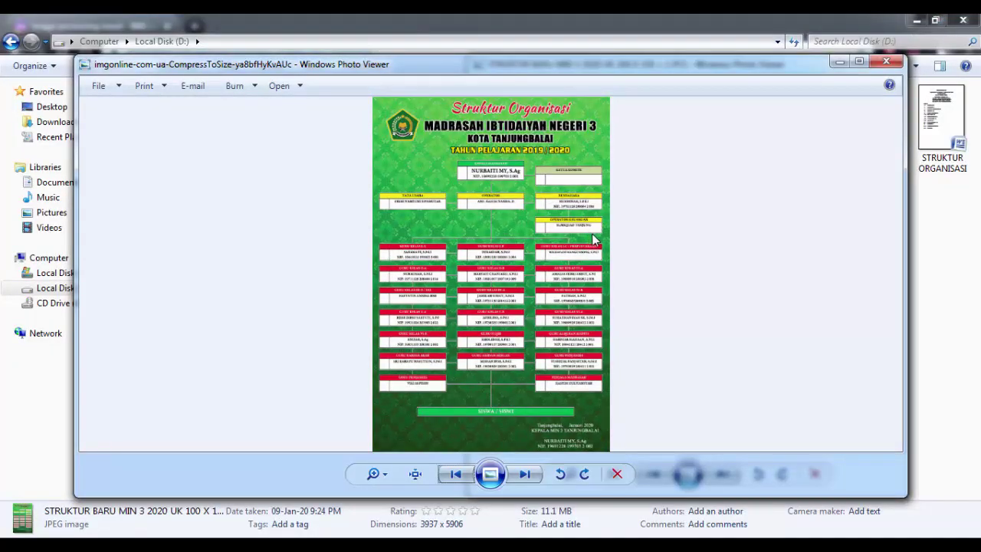
{"action": "left_click", "coordinate": [415, 474]}
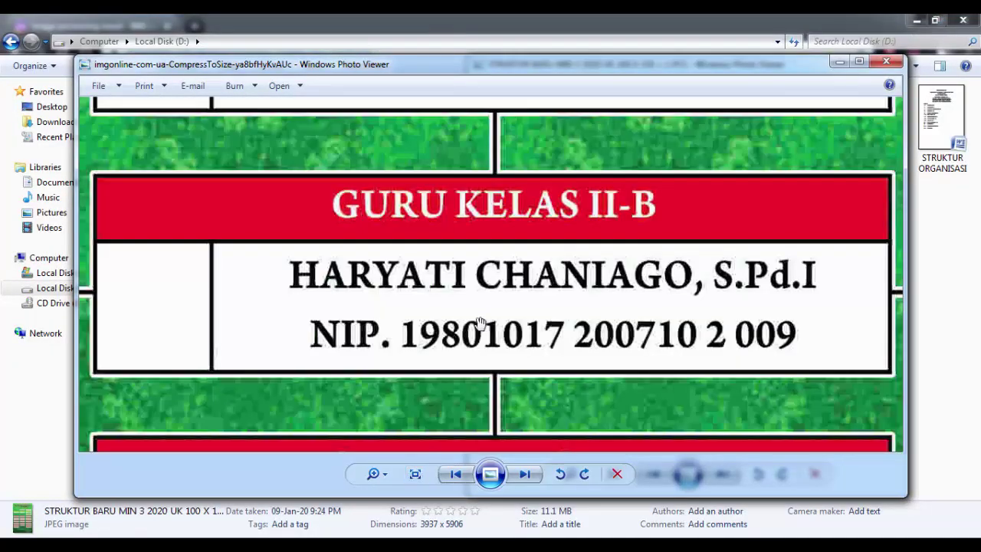
Step: Fit the compressed image's window beside the original, compare the GURU KELAS II-B box in both, and close both viewers
{"action": "left_click_drag", "start_coordinate": [906, 268], "coordinate": [457, 311]}
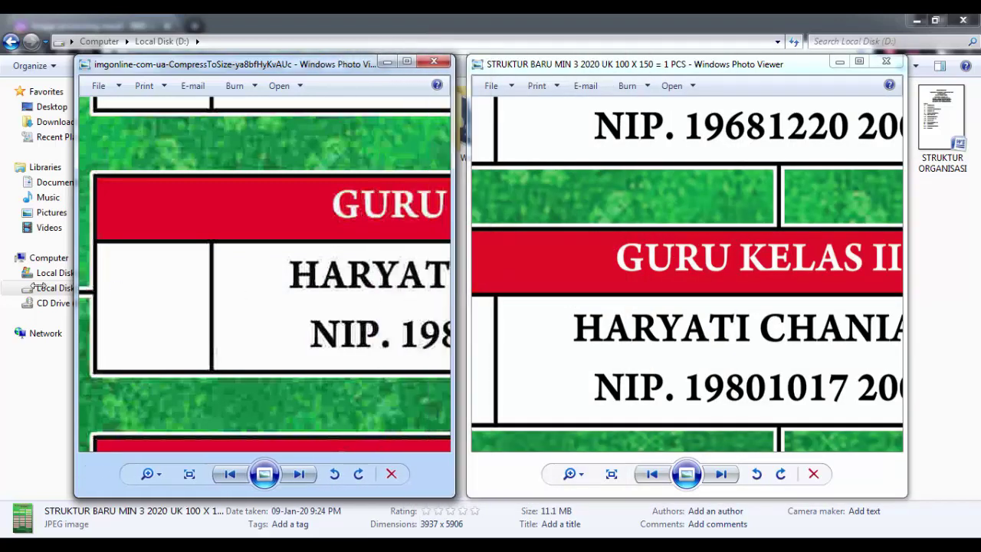
{"action": "left_click_drag", "start_coordinate": [74, 285], "coordinate": [3, 285]}
{"action": "left_click_drag", "start_coordinate": [244, 275], "coordinate": [82, 325]}
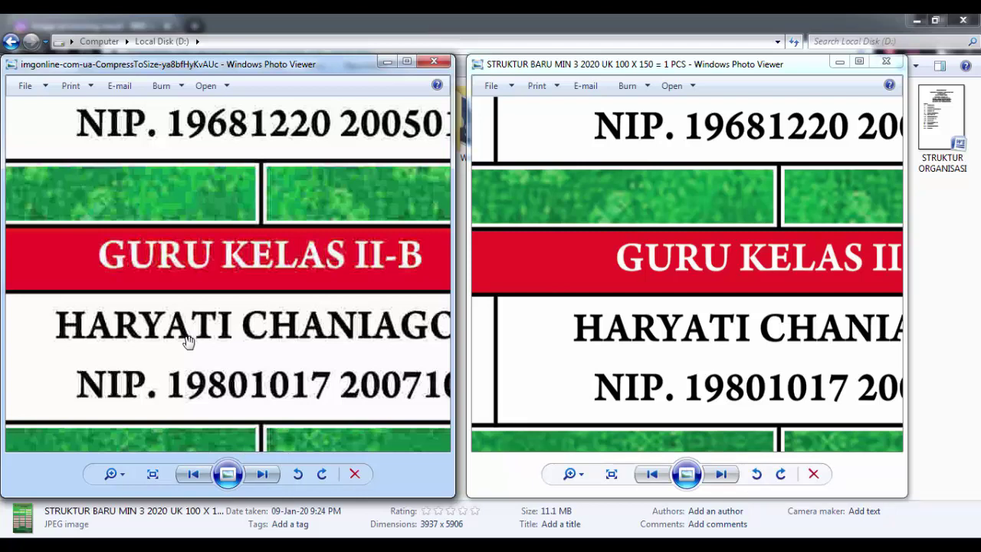
{"action": "left_click", "coordinate": [885, 62]}
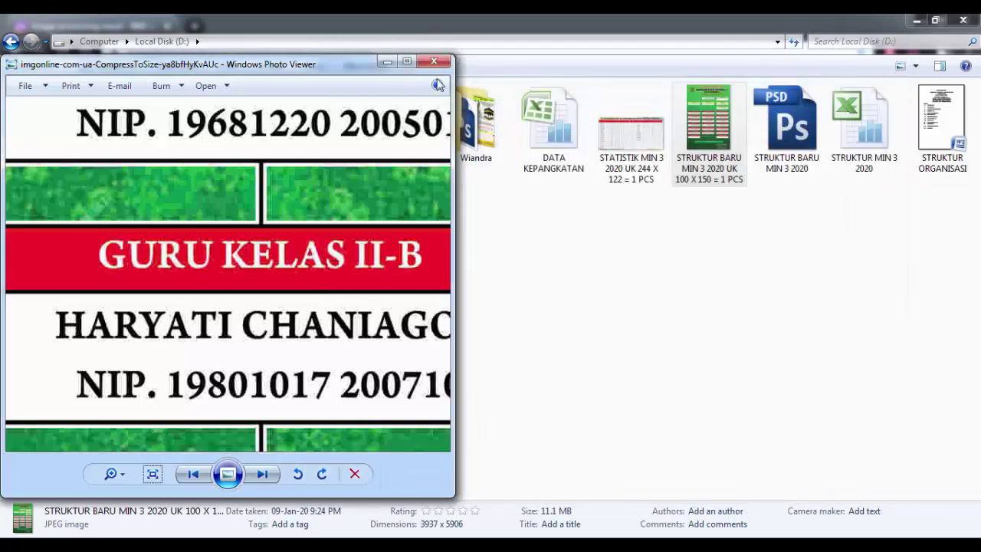
{"action": "left_click", "coordinate": [434, 66]}
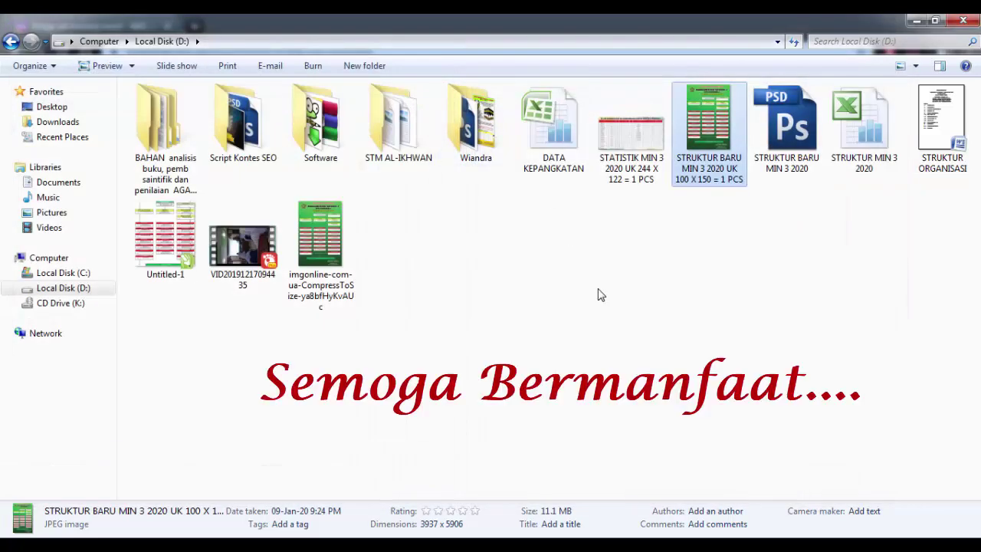